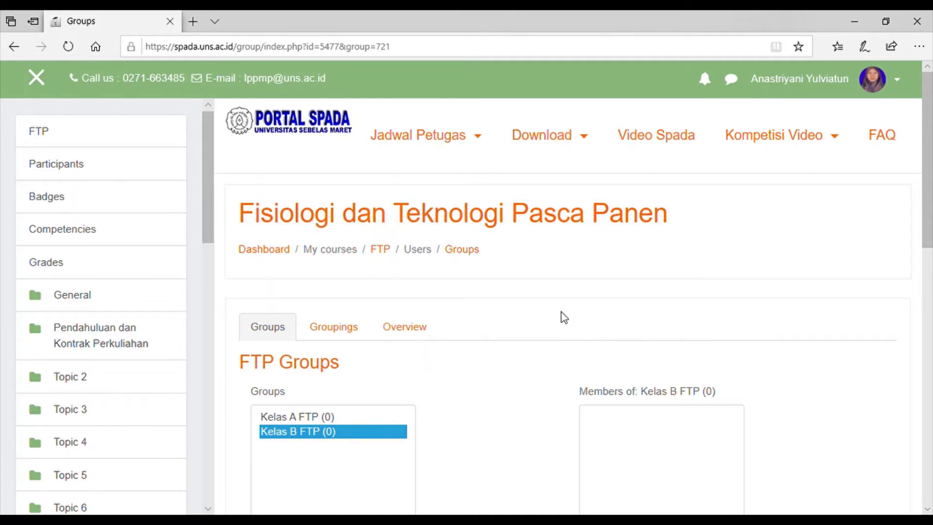
From the FTP course page, go to Course administration's Users options and choose Enrolment methods.
{"action": "left_click", "coordinate": [381, 249]}
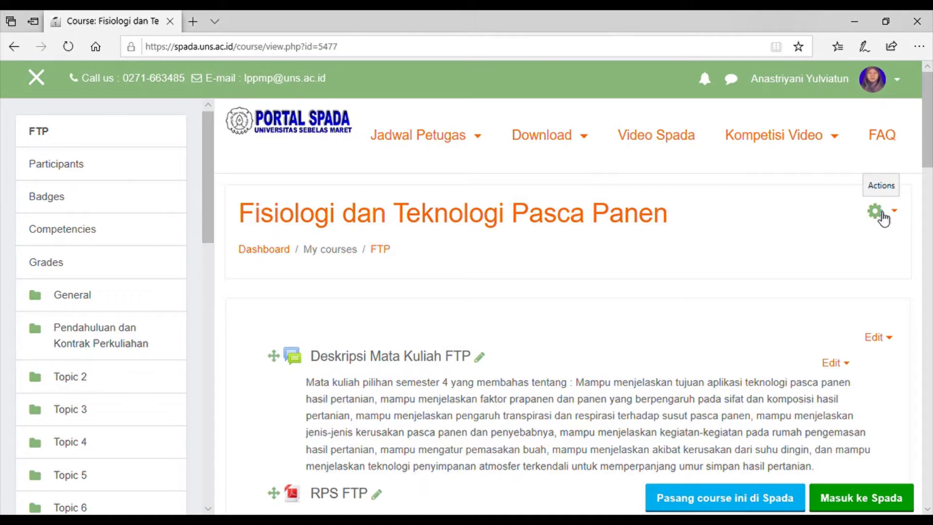
{"action": "left_click", "coordinate": [883, 219]}
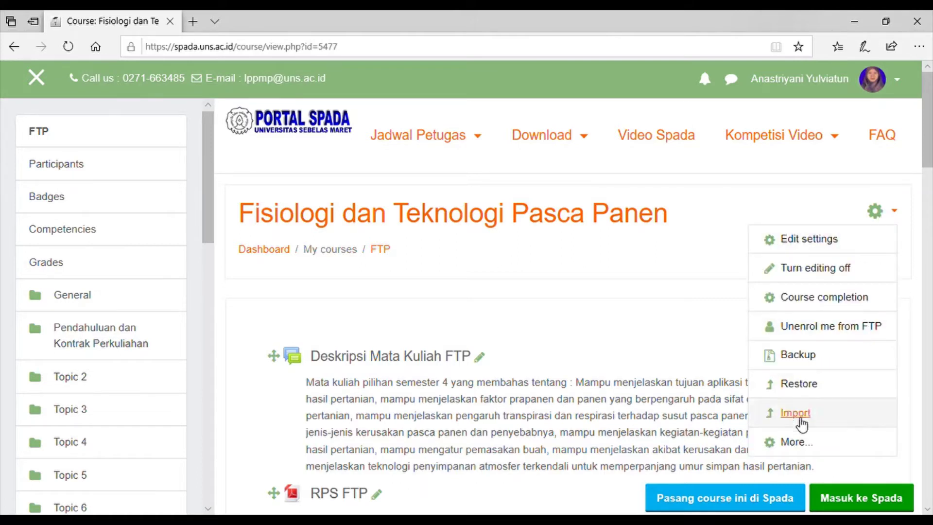
{"action": "left_click", "coordinate": [795, 442]}
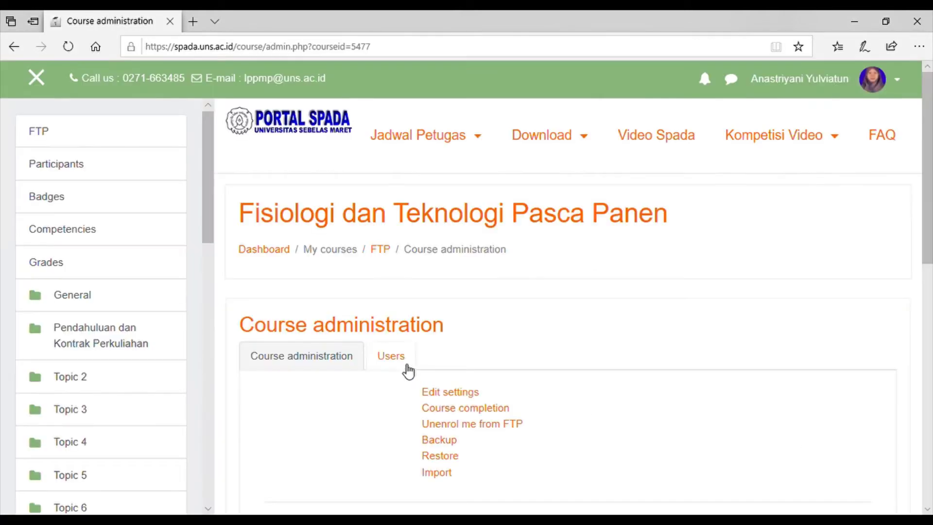
{"action": "left_click", "coordinate": [394, 362]}
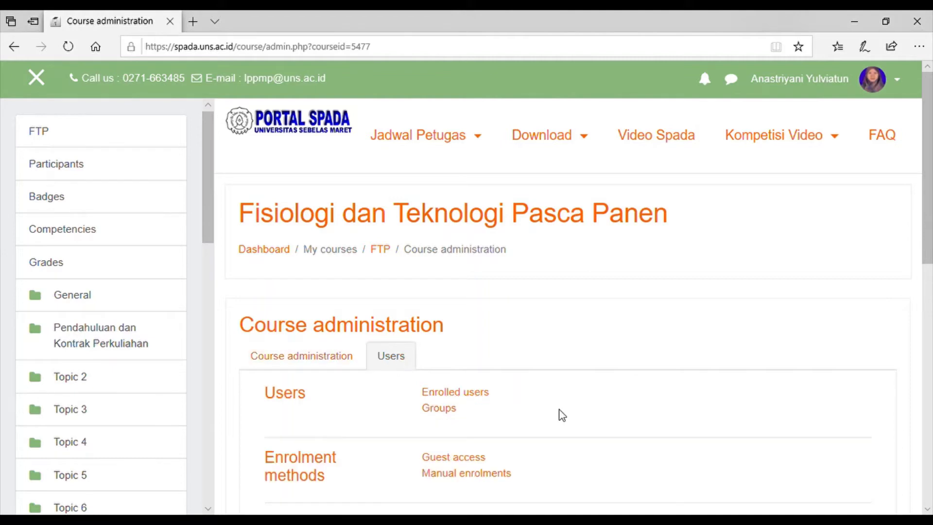
{"action": "scroll", "coordinate": [561, 413], "scroll_direction": "down", "scroll_amount": 2}
{"action": "scroll", "coordinate": [560, 412], "scroll_direction": "down", "scroll_amount": 1}
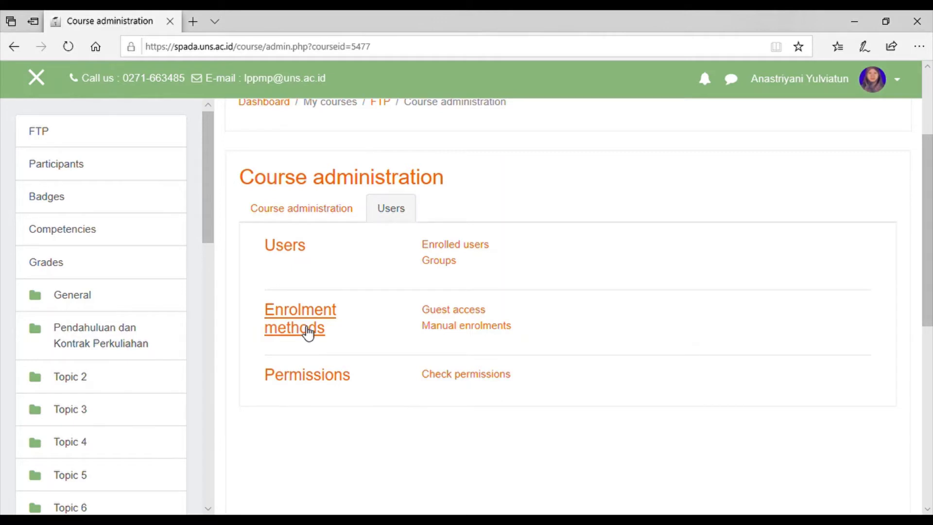
{"action": "left_click", "coordinate": [308, 332]}
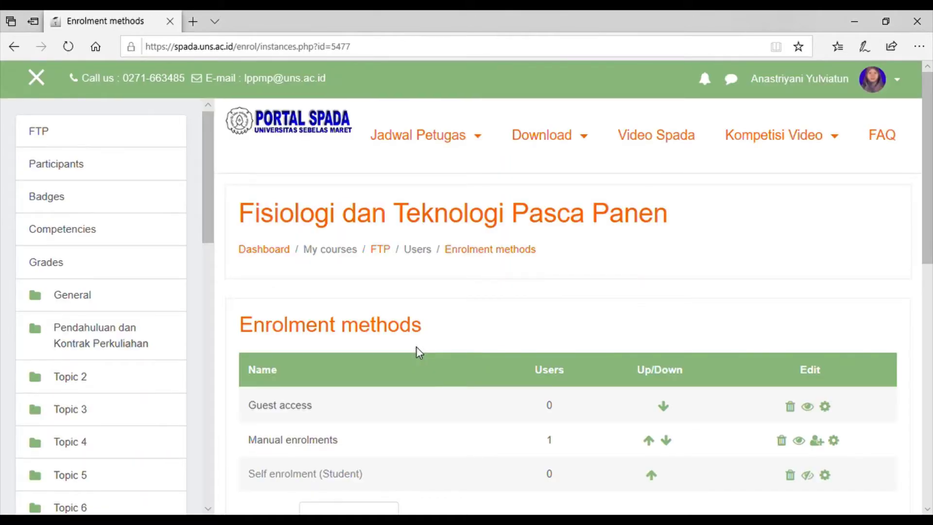
Scroll down the FTP course's enrolment methods list.
{"action": "scroll", "coordinate": [500, 436], "scroll_direction": "down", "scroll_amount": 2}
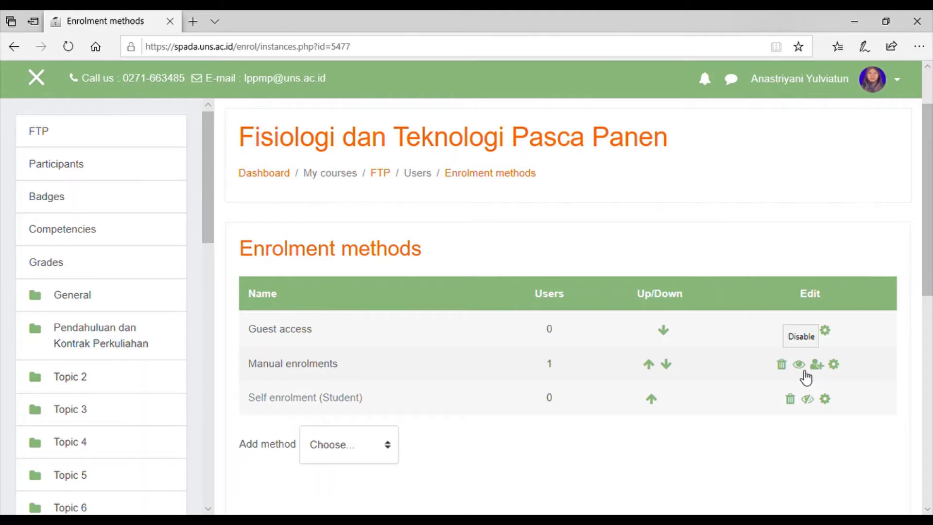
Enable Self enrolment (Student), disable Guest access, and bring up the Self enrolment settings.
{"action": "left_click", "coordinate": [810, 404]}
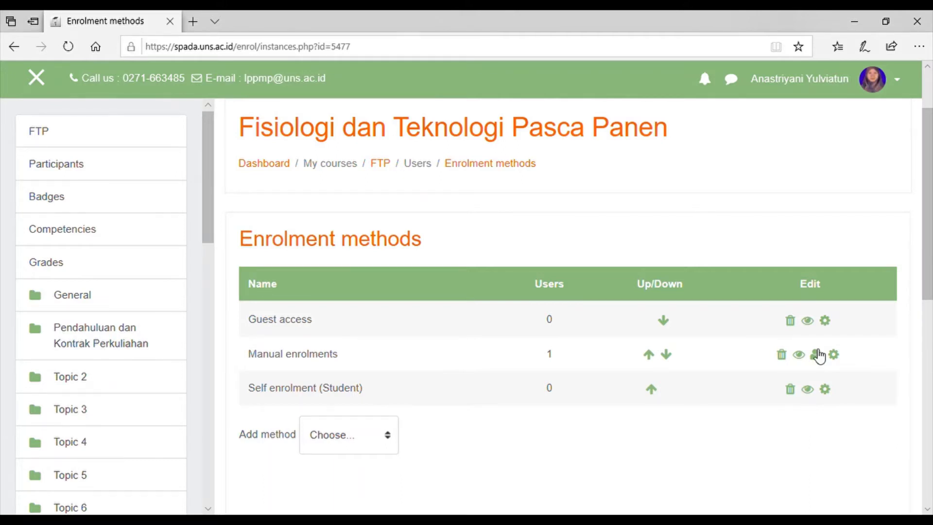
{"action": "left_click", "coordinate": [808, 323]}
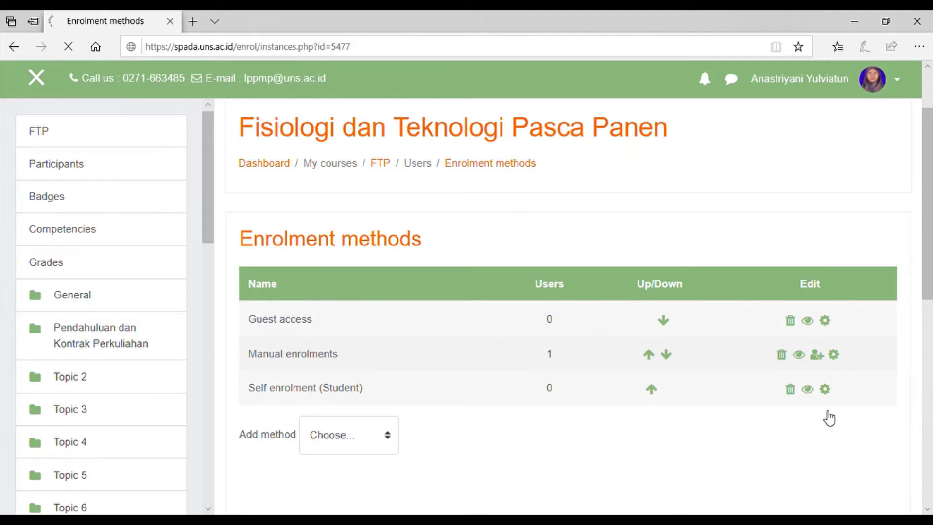
{"action": "scroll", "coordinate": [826, 434], "scroll_direction": "down", "scroll_amount": 2}
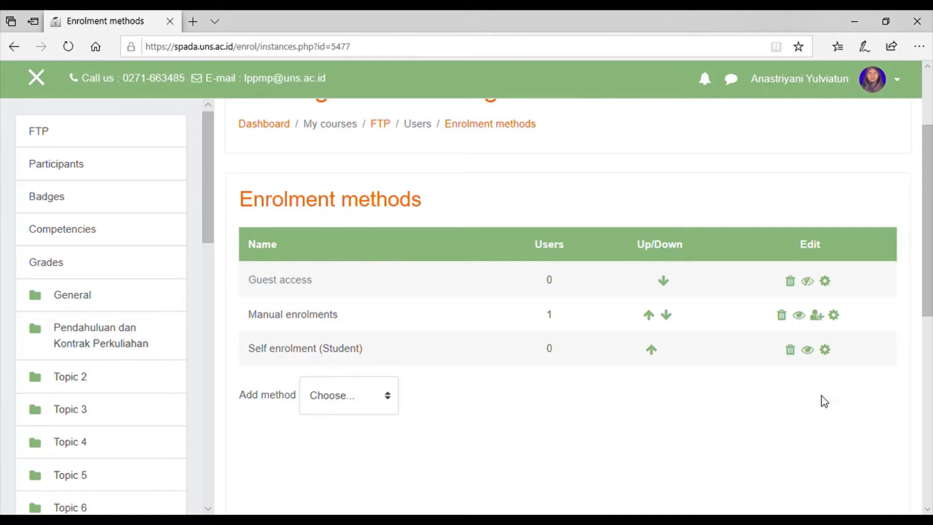
{"action": "left_click", "coordinate": [829, 352]}
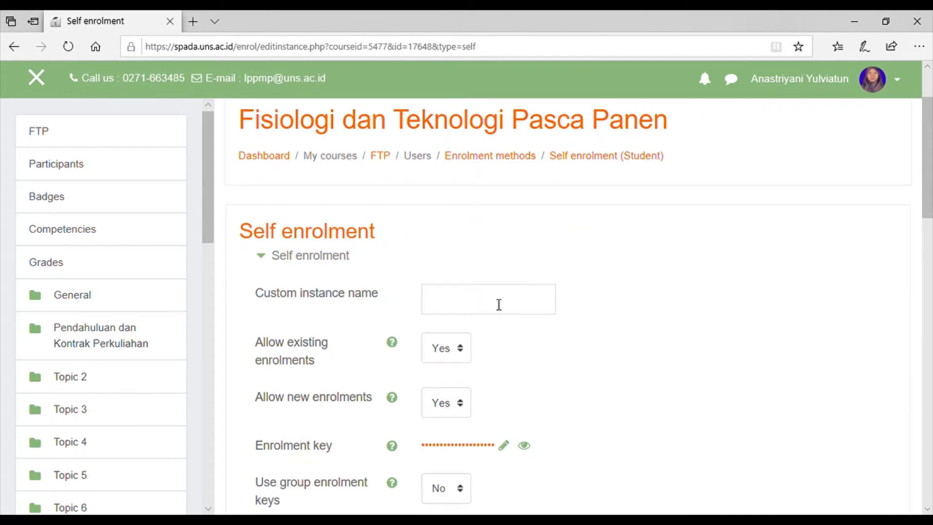
Enter 'S1 ITP 2018' as the self enrolment's custom instance name.
{"action": "left_click", "coordinate": [498, 304]}
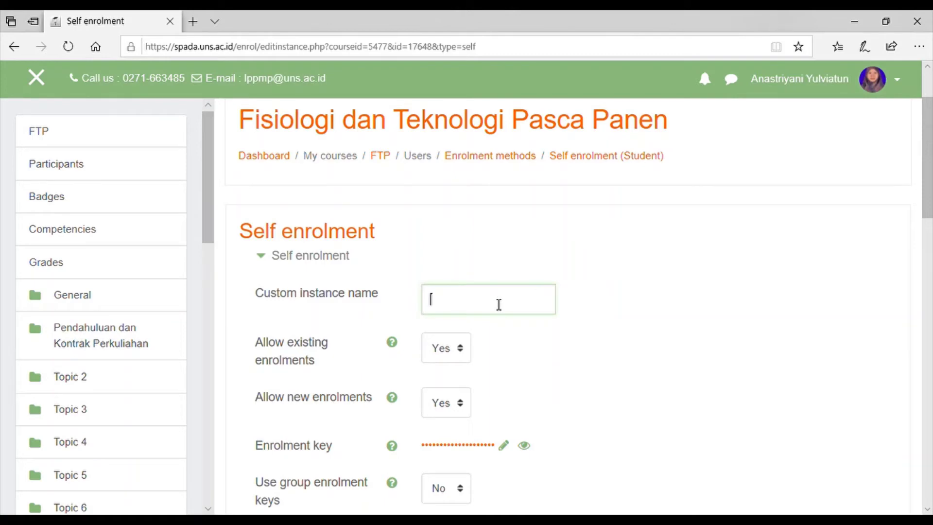
{"action": "type", "text": "ITP 2018"}
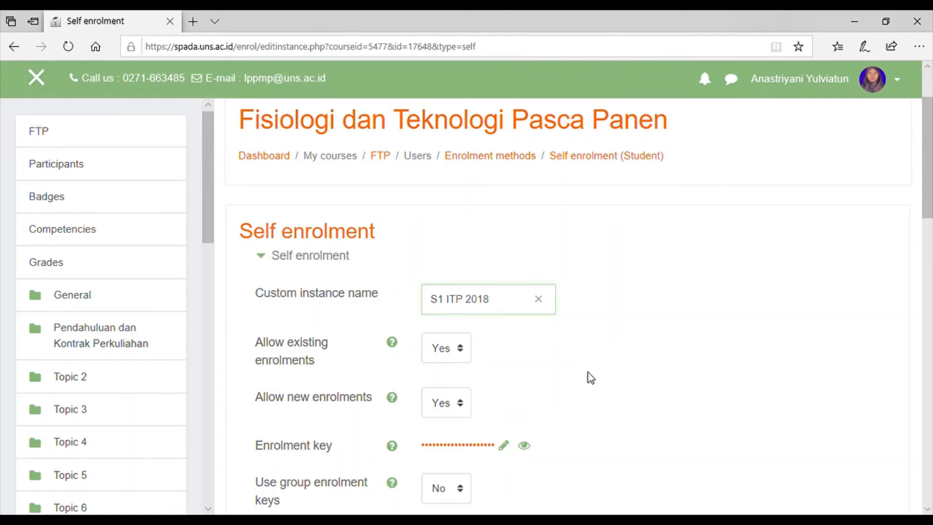
{"action": "scroll", "coordinate": [591, 378], "scroll_direction": "down", "scroll_amount": 1}
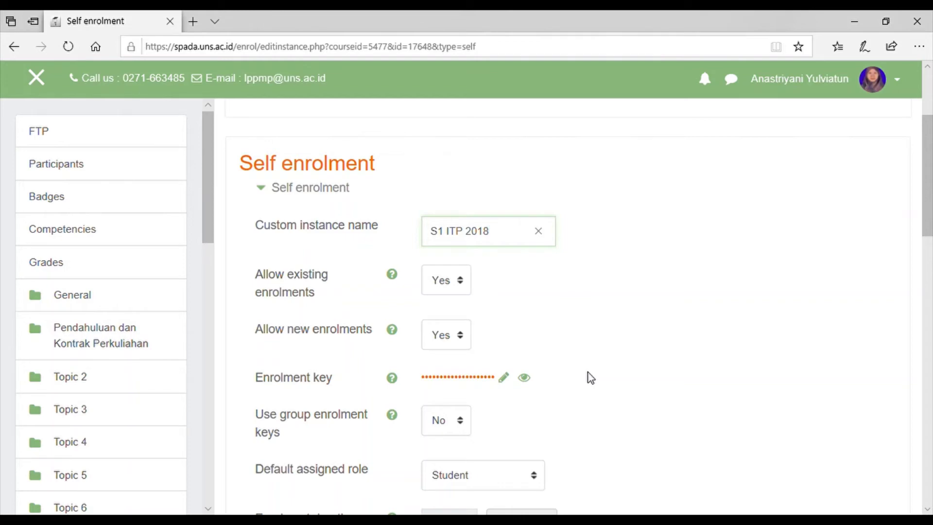
{"action": "scroll", "coordinate": [591, 378], "scroll_direction": "down", "scroll_amount": 2}
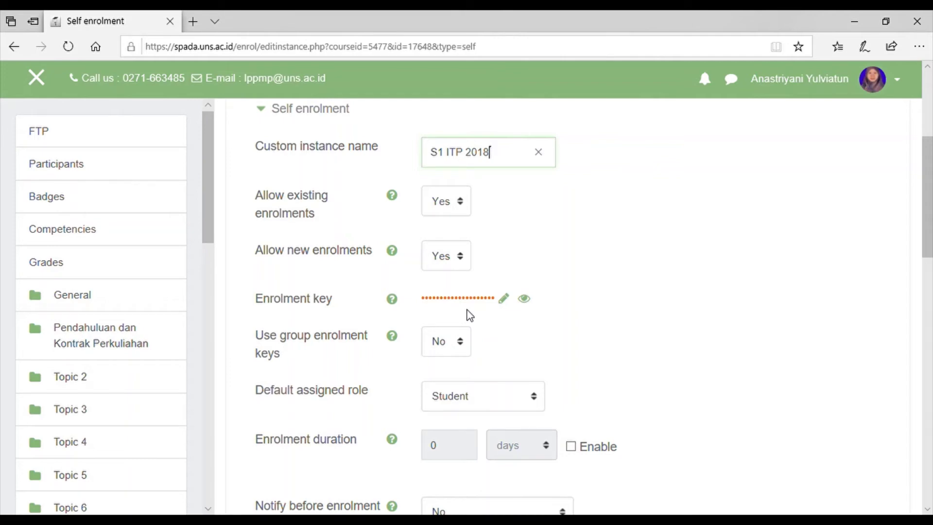
{"action": "scroll", "coordinate": [609, 351], "scroll_direction": "down", "scroll_amount": 1}
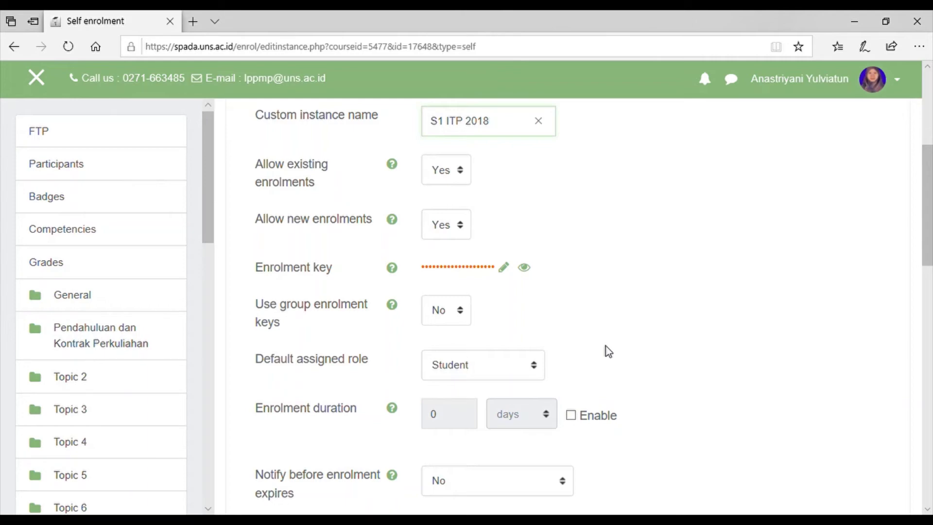
{"action": "scroll", "coordinate": [608, 351], "scroll_direction": "up", "scroll_amount": 2}
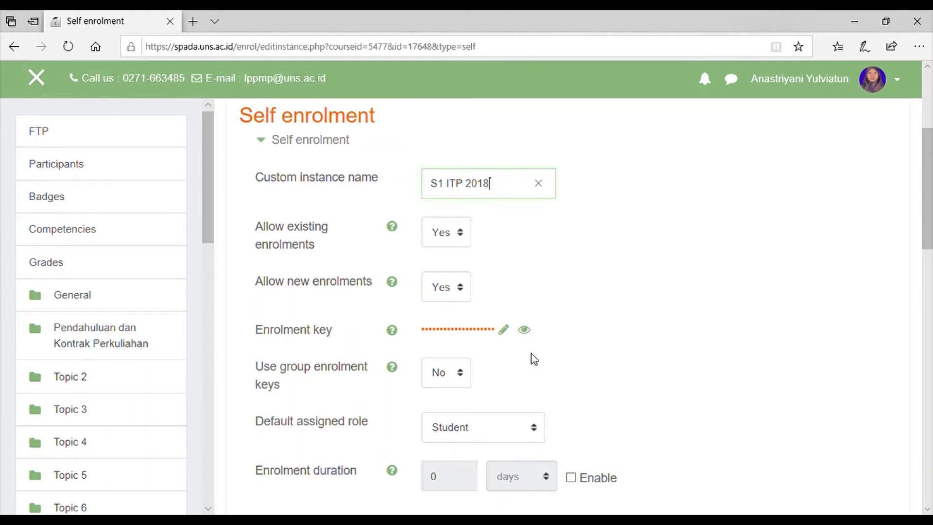
Reveal the generated enrolment key and replace it with a new, simpler key.
{"action": "left_click", "coordinate": [505, 331]}
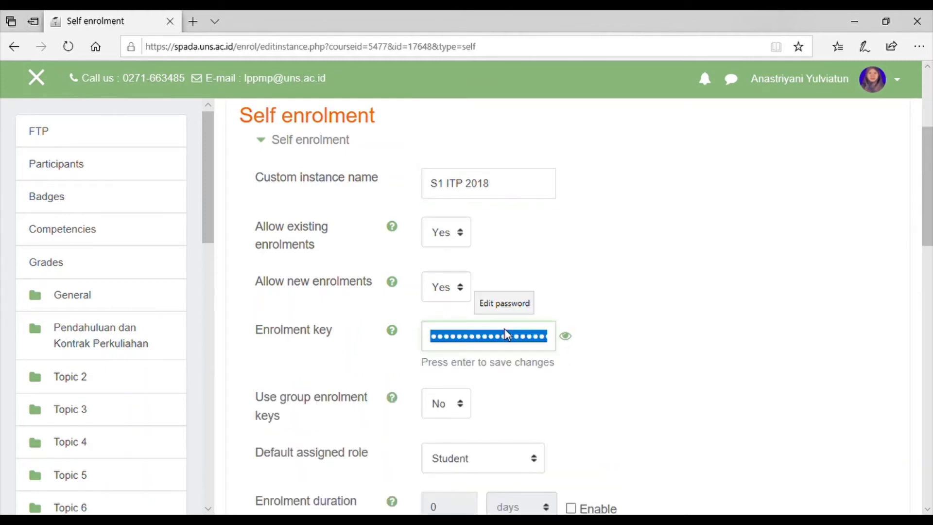
{"action": "left_click", "coordinate": [566, 338]}
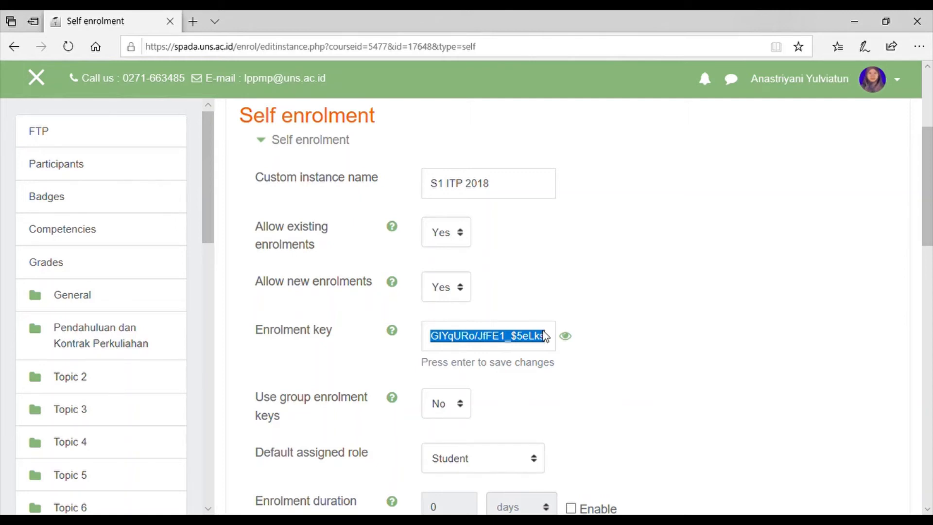
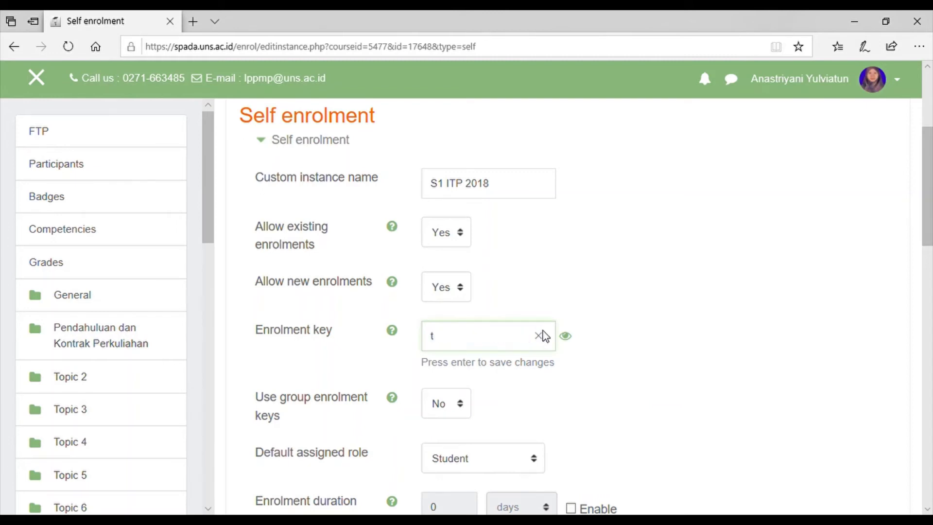
{"action": "key", "text": "BackSpace"}
{"action": "key", "text": "BackSpace"}
{"action": "key", "text": "BackSpace"}
{"action": "key", "text": "BackSpace"}
{"action": "key", "text": "BackSpace"}
{"action": "key", "text": "BackSpace"}
{"action": "key", "text": "BackSpace"}
{"action": "key", "text": "BackSpace"}
{"action": "key", "text": "BackSpace"}
{"action": "key", "text": "BackSpace"}
{"action": "key", "text": "BackSpace"}
{"action": "key", "text": "BackSpace"}
{"action": "key", "text": "BackSpace"}
{"action": "key", "text": "BackSpace"}
{"action": "key", "text": "BackSpace"}
{"action": "key", "text": "BackSpace"}
{"action": "key", "text": "BackSpace"}
{"action": "key", "text": "BackSpace"}
Enable the enrolment start and end dates and set the start to 24 February 2020.
{"action": "scroll", "coordinate": [676, 398], "scroll_direction": "down", "scroll_amount": 5}
{"action": "scroll", "coordinate": [676, 396], "scroll_direction": "down", "scroll_amount": 2}
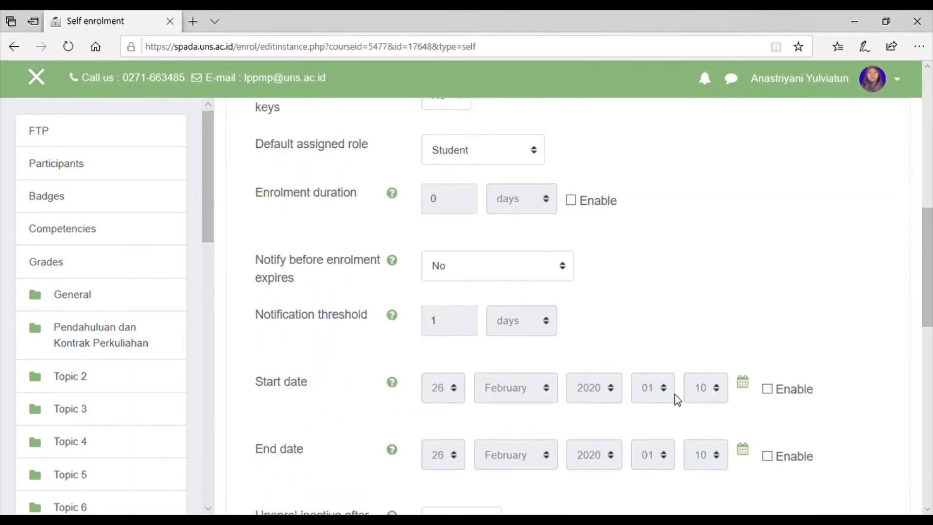
{"action": "scroll", "coordinate": [602, 304], "scroll_direction": "up", "scroll_amount": 1}
{"action": "scroll", "coordinate": [602, 304], "scroll_direction": "down", "scroll_amount": 1}
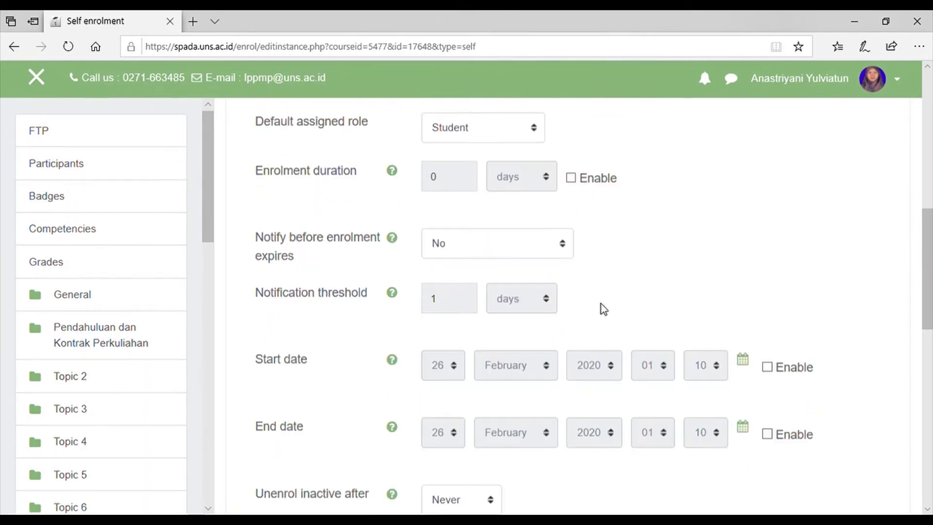
{"action": "scroll", "coordinate": [601, 306], "scroll_direction": "down", "scroll_amount": 2}
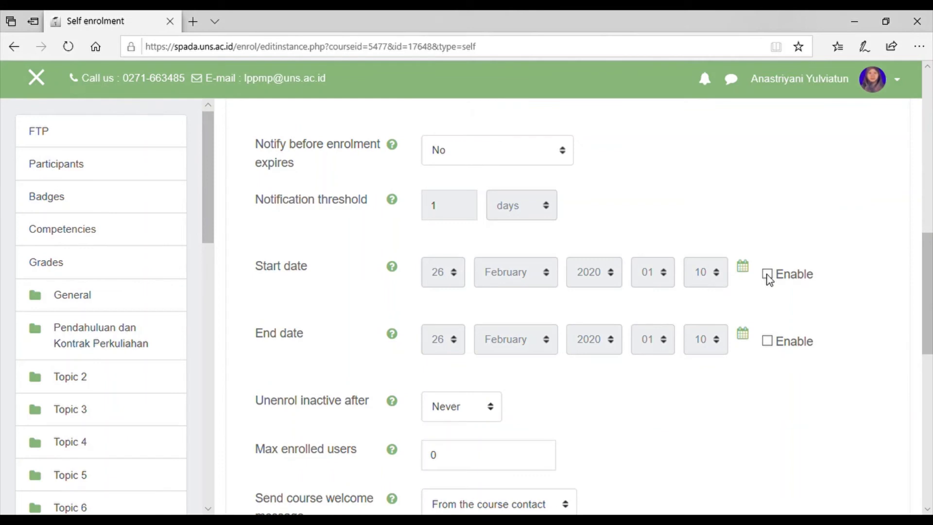
{"action": "left_click", "coordinate": [768, 274]}
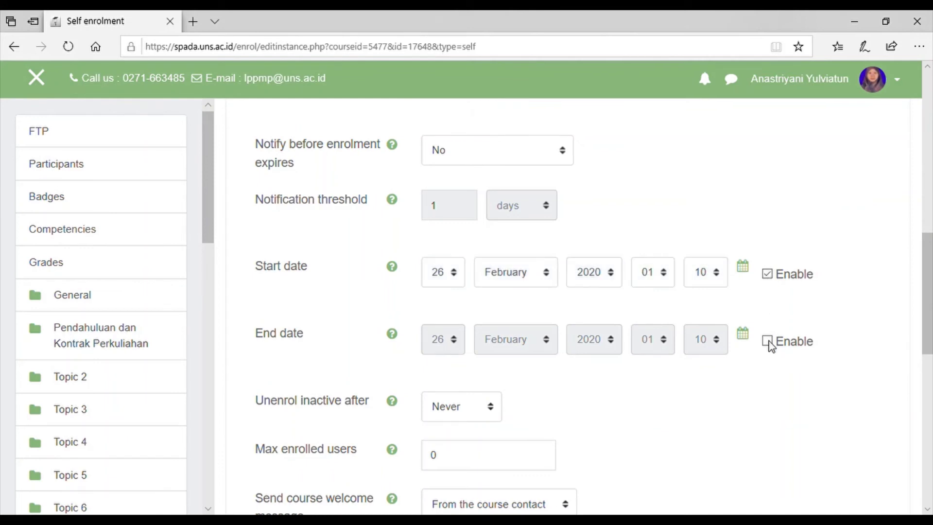
{"action": "left_click", "coordinate": [768, 341]}
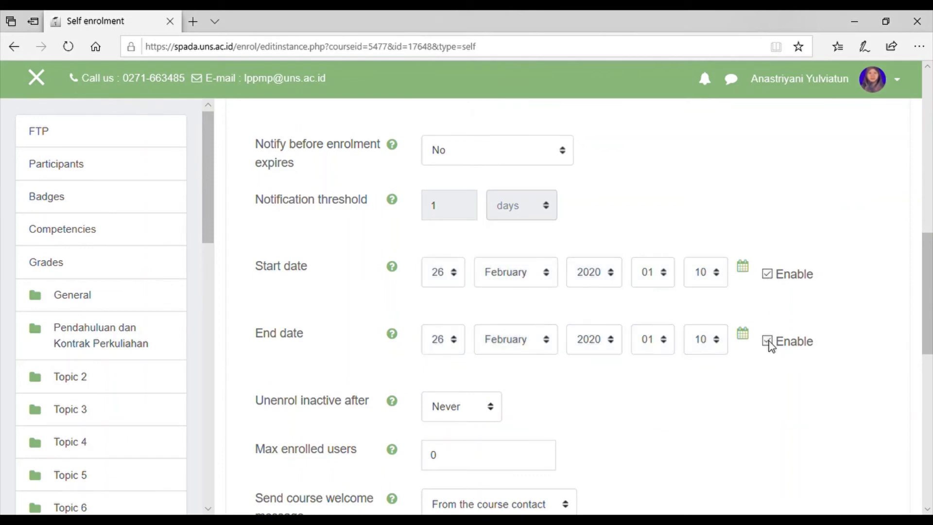
{"action": "left_click", "coordinate": [453, 279]}
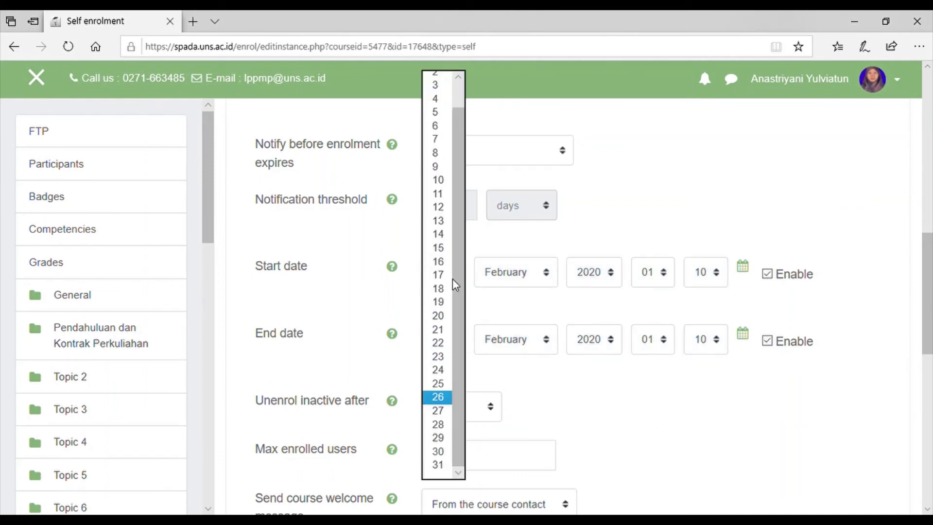
{"action": "left_click", "coordinate": [442, 369]}
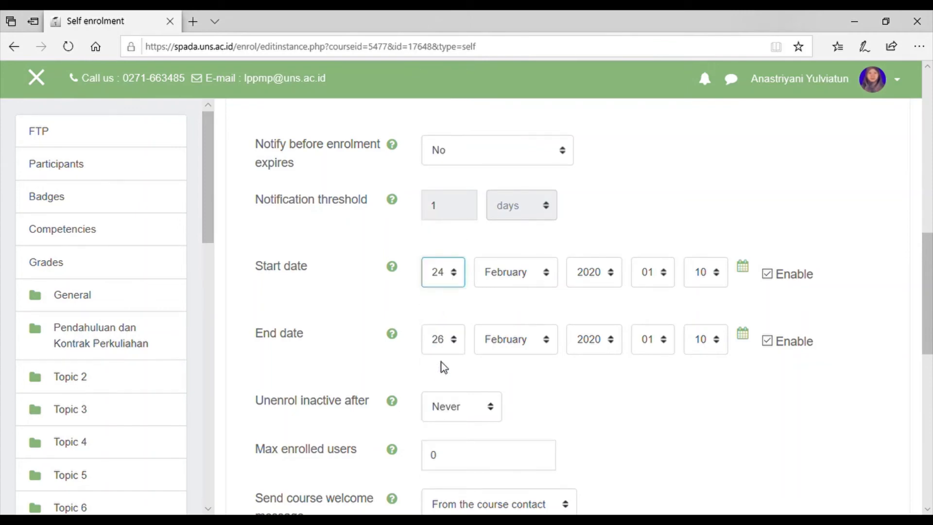
Set the enrolment end date to 15 August 2020.
{"action": "left_click", "coordinate": [517, 341]}
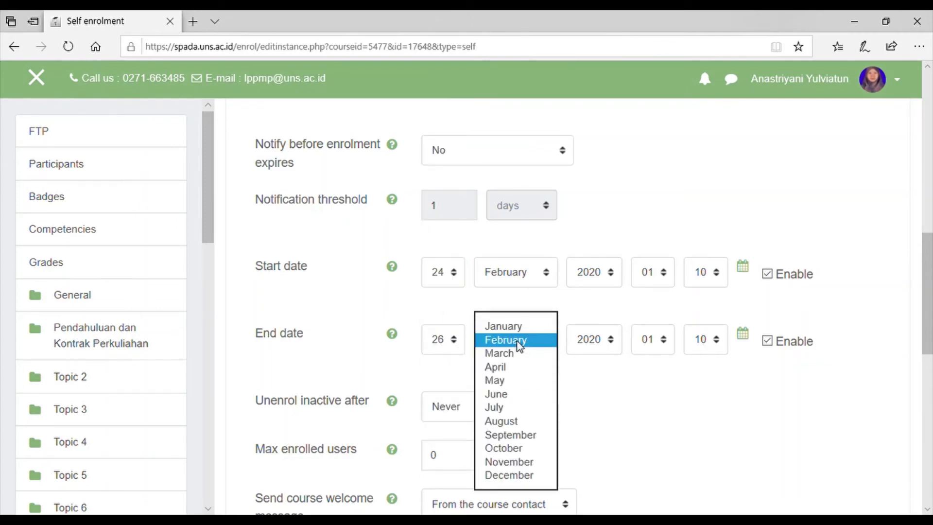
{"action": "left_click", "coordinate": [501, 421]}
{"action": "left_click", "coordinate": [442, 339]}
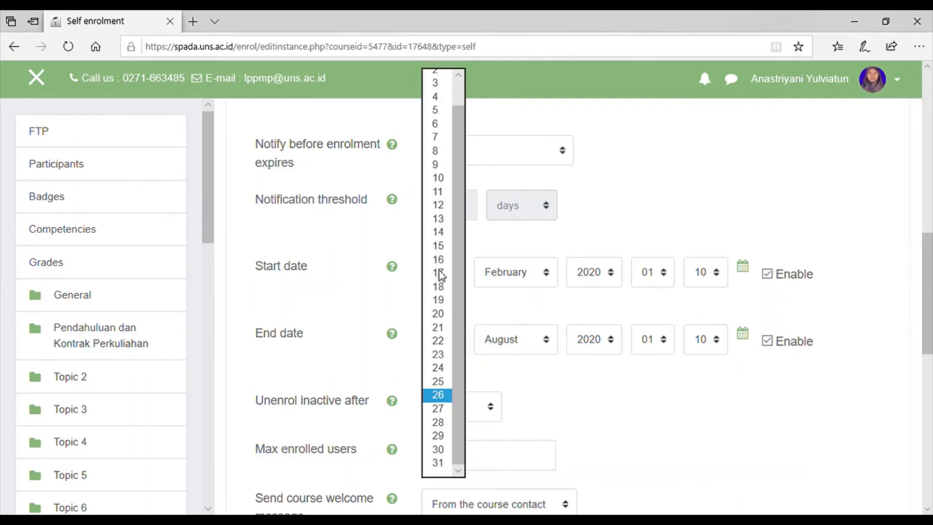
{"action": "left_click", "coordinate": [440, 246]}
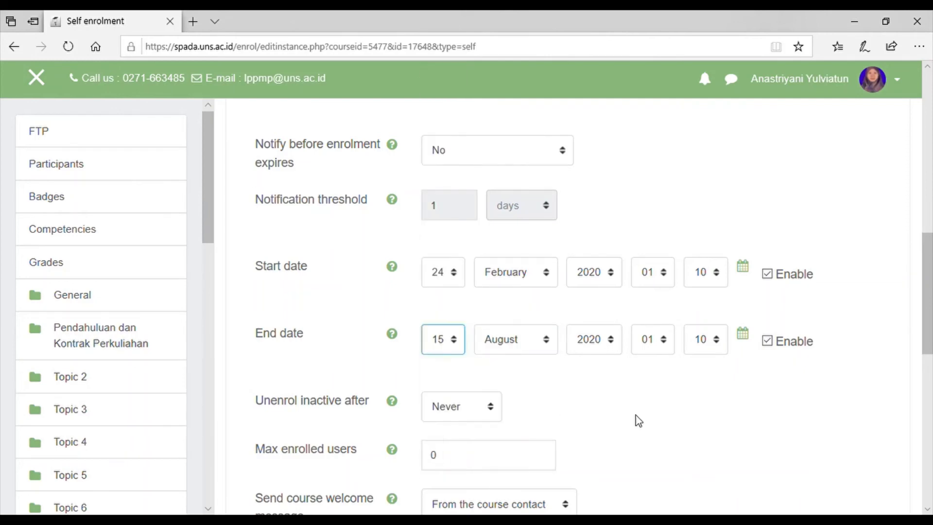
{"action": "scroll", "coordinate": [639, 421], "scroll_direction": "down", "scroll_amount": 4}
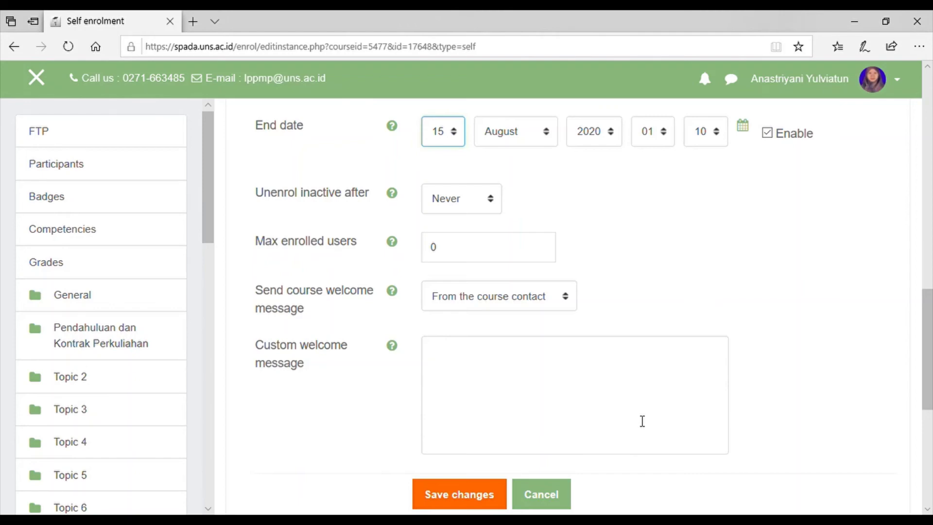
Change 'Use group enrolment keys' from No to Yes.
{"action": "scroll", "coordinate": [643, 421], "scroll_direction": "up", "scroll_amount": 7}
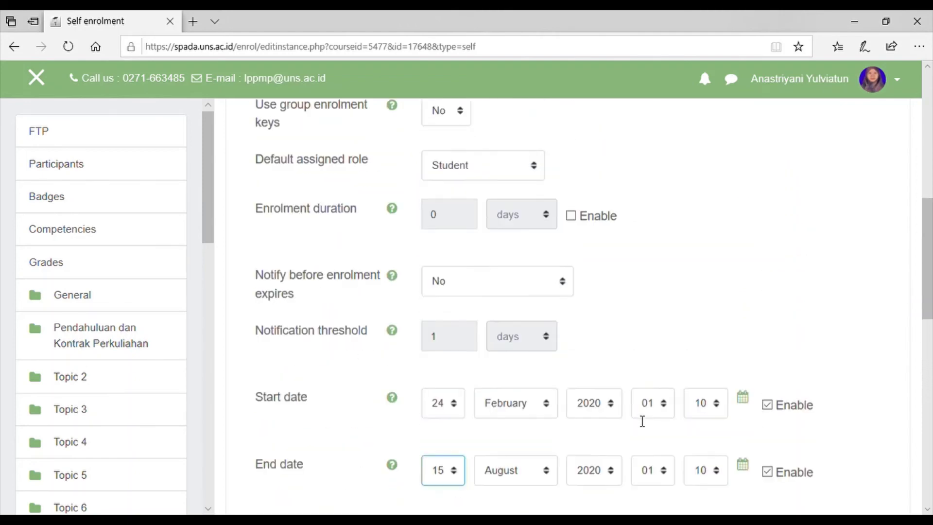
{"action": "scroll", "coordinate": [642, 421], "scroll_direction": "up", "scroll_amount": 4}
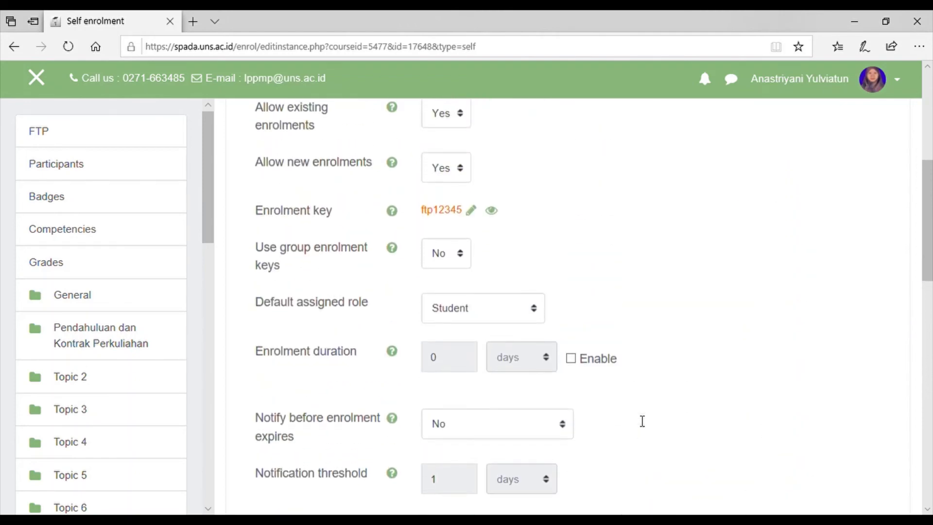
{"action": "scroll", "coordinate": [643, 421], "scroll_direction": "up", "scroll_amount": 2}
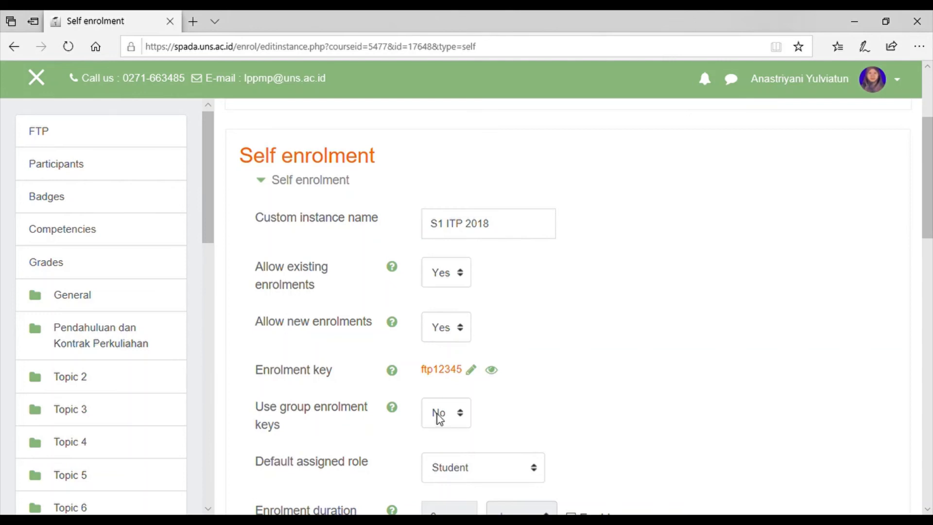
{"action": "left_click", "coordinate": [453, 419]}
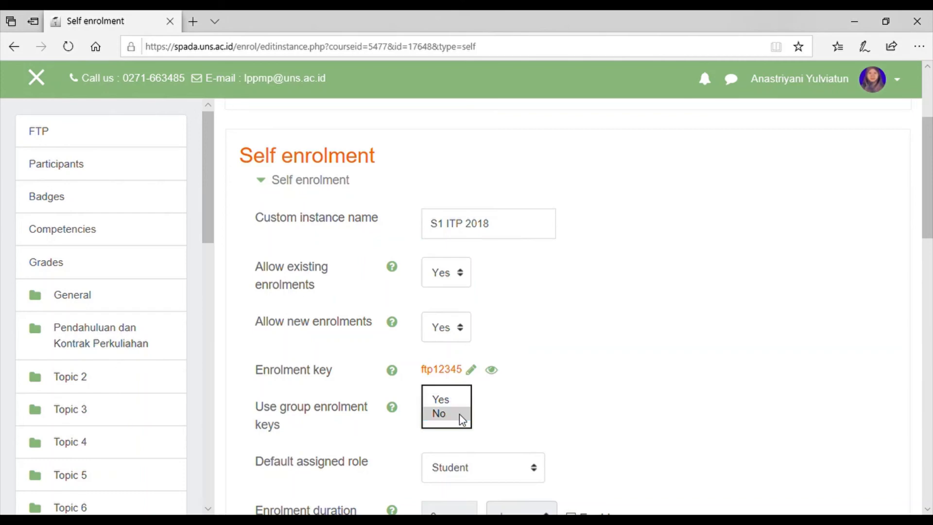
{"action": "left_click", "coordinate": [459, 413]}
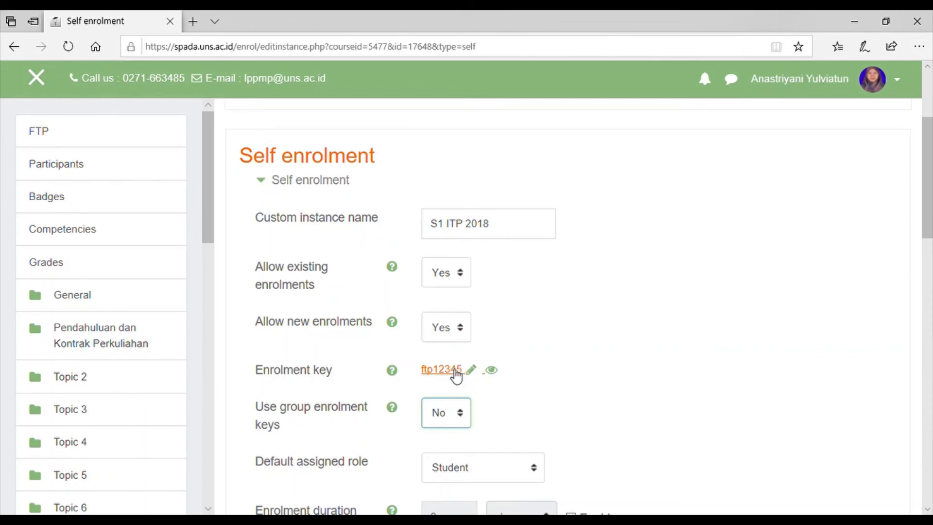
{"action": "left_click", "coordinate": [455, 421]}
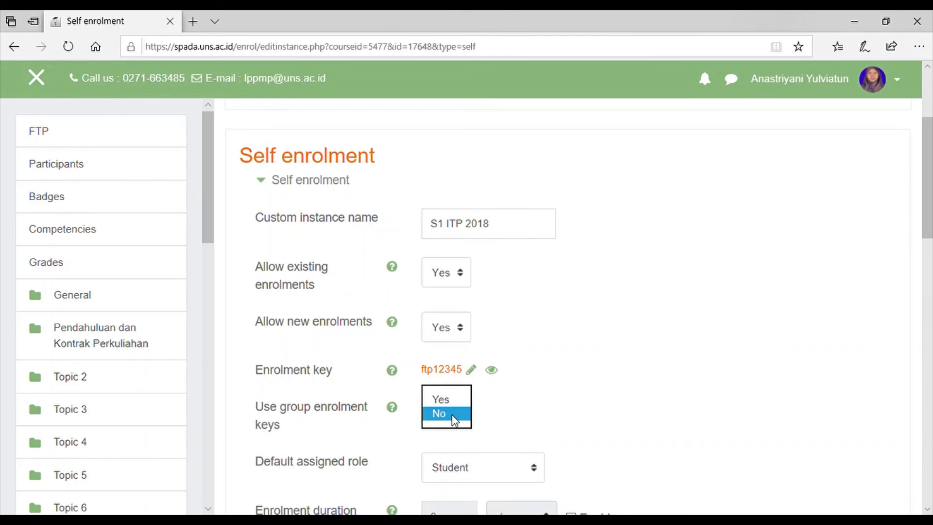
{"action": "left_click", "coordinate": [452, 398]}
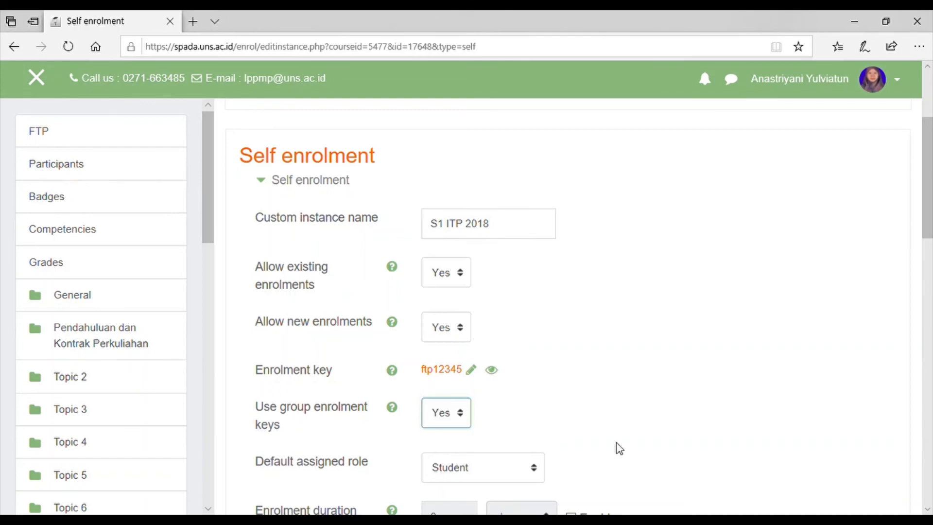
Write the welcome message 'Selamat, Anda telah terdaftar di Kelas Fisiologi dan Teknologi Pasca Panen'.
{"action": "scroll", "coordinate": [617, 445], "scroll_direction": "down", "scroll_amount": 4}
{"action": "scroll", "coordinate": [616, 444], "scroll_direction": "down", "scroll_amount": 7}
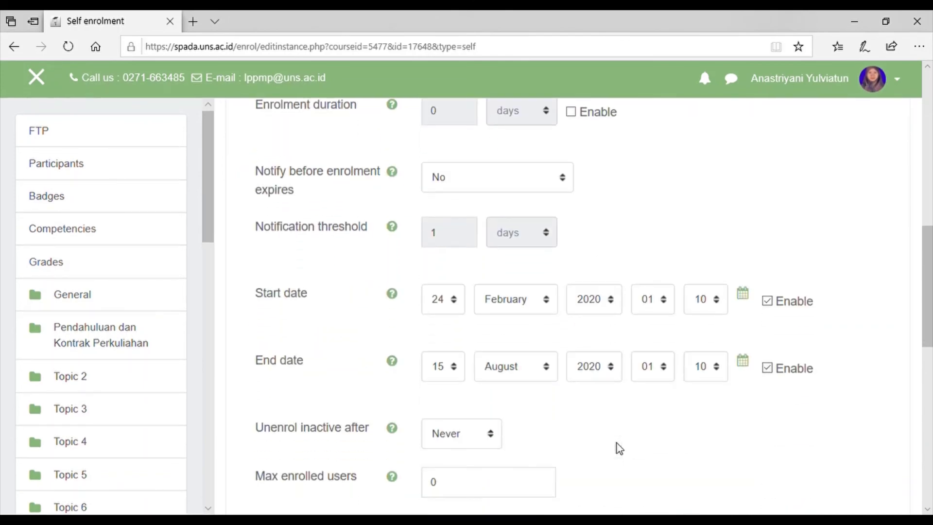
{"action": "scroll", "coordinate": [617, 444], "scroll_direction": "down", "scroll_amount": 3}
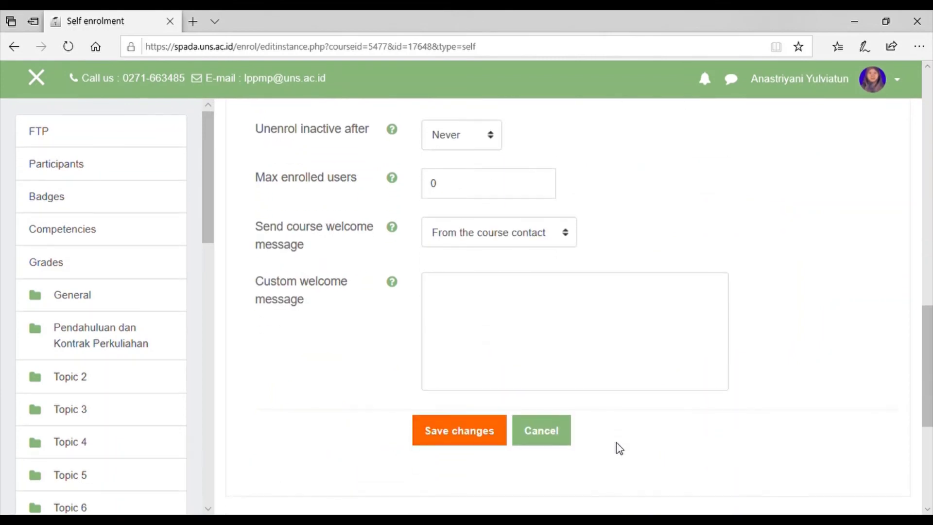
{"action": "left_click", "coordinate": [441, 292]}
{"action": "type", "text": "Selama"}
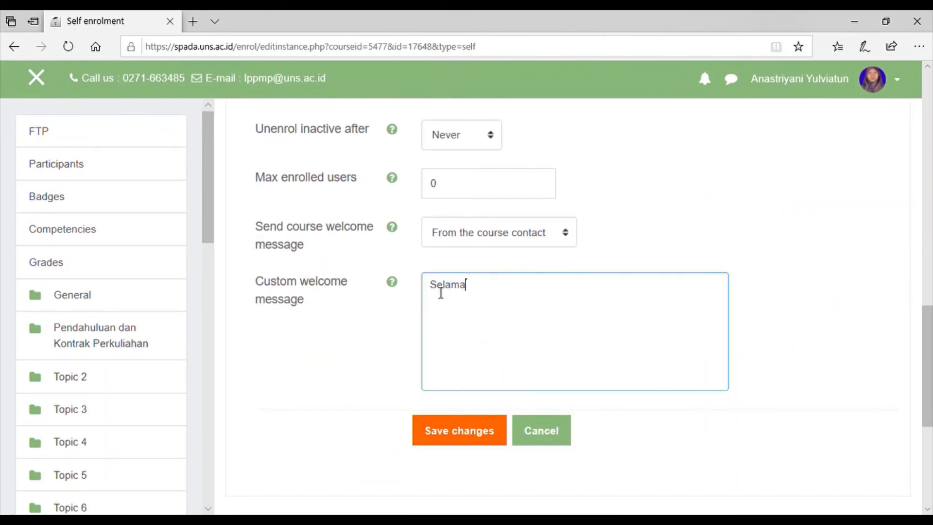
{"action": "type", "text": "t, Anda telah ter"}
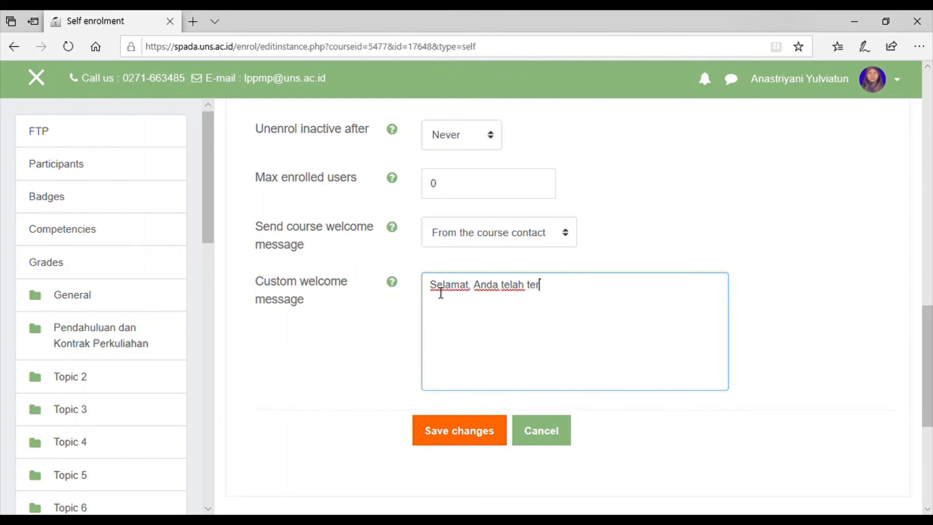
{"action": "type", "text": "daftar di Ke"}
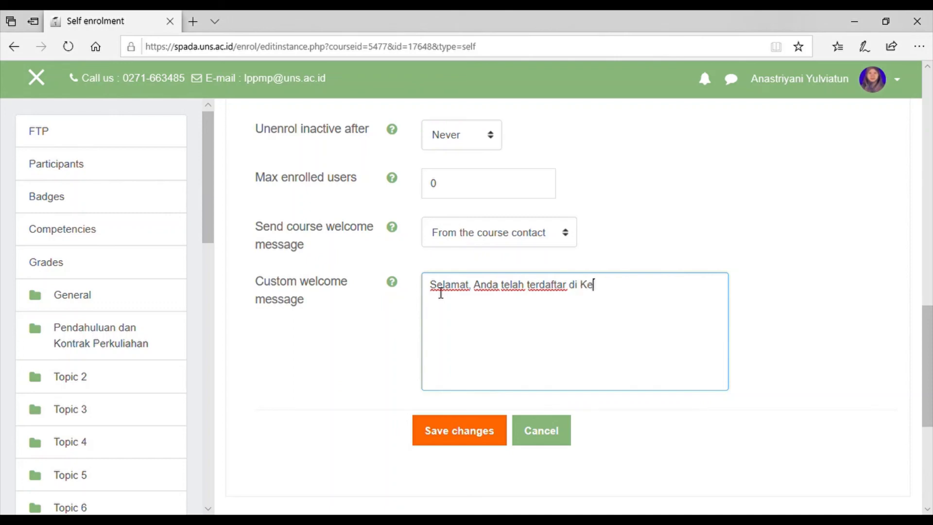
{"action": "type", "text": "las Fisiologi dan"}
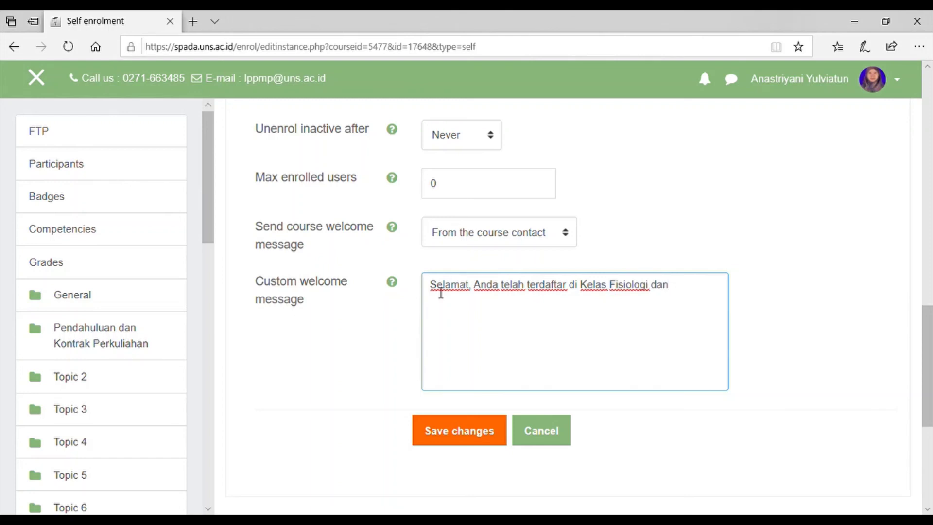
{"action": "type", "text": " Teknologi Pasca Panen"}
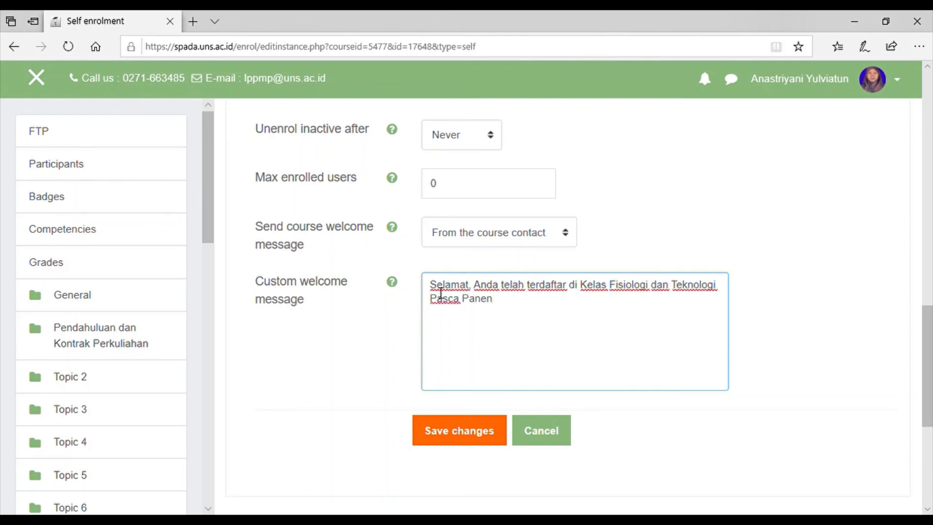
Save the self enrolment settings and confirm S1 ITP 2018 is listed with 0 users.
{"action": "left_click", "coordinate": [463, 441]}
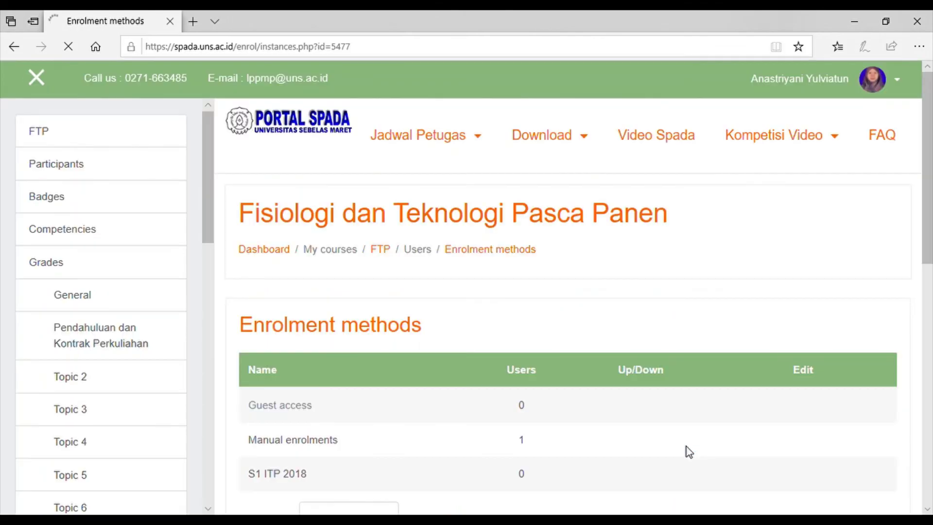
{"action": "scroll", "coordinate": [687, 452], "scroll_direction": "down", "scroll_amount": 2}
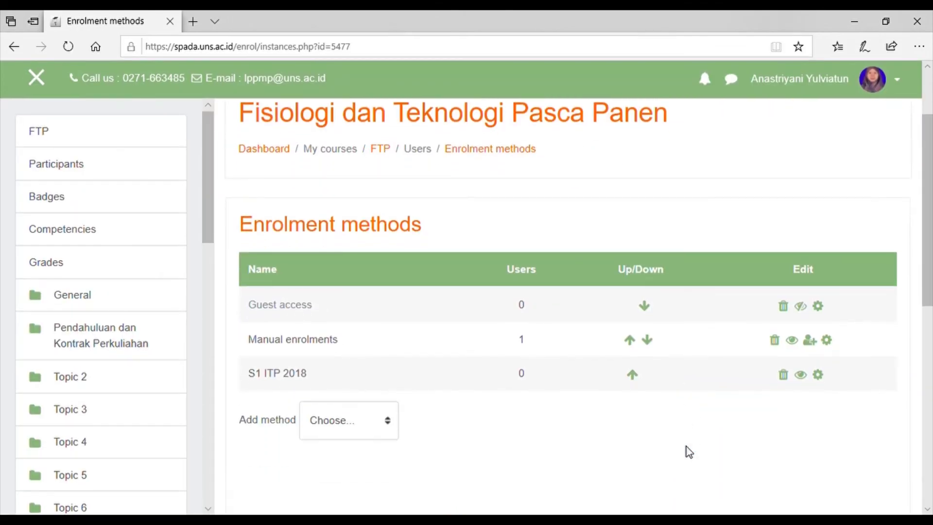
{"action": "scroll", "coordinate": [687, 447], "scroll_direction": "down", "scroll_amount": 1}
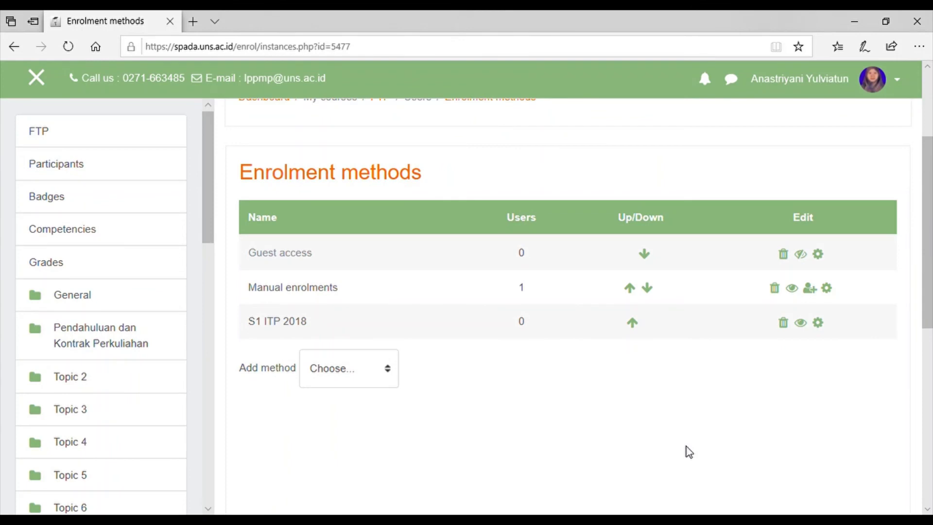